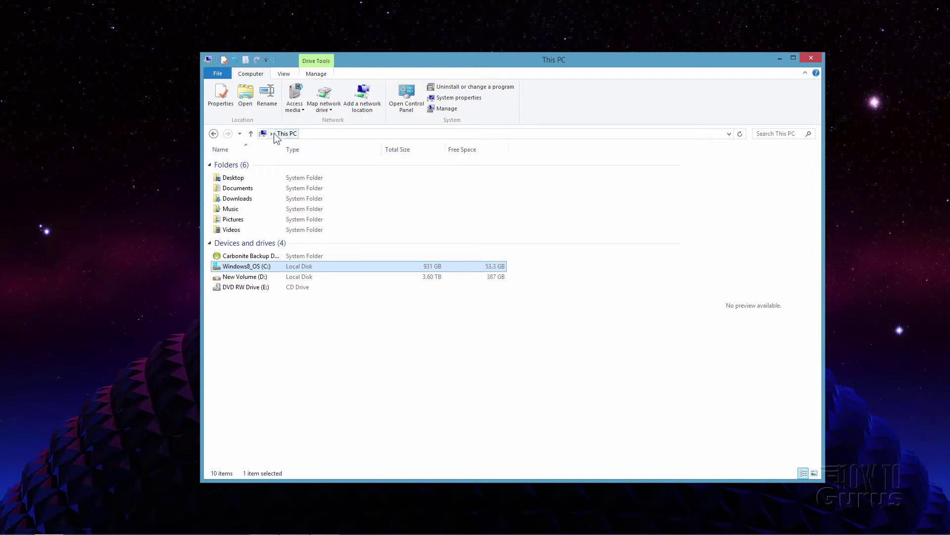
Go to %appdata% from the address bar to reach the Roaming folder.
{"action": "left_click", "coordinate": [319, 133]}
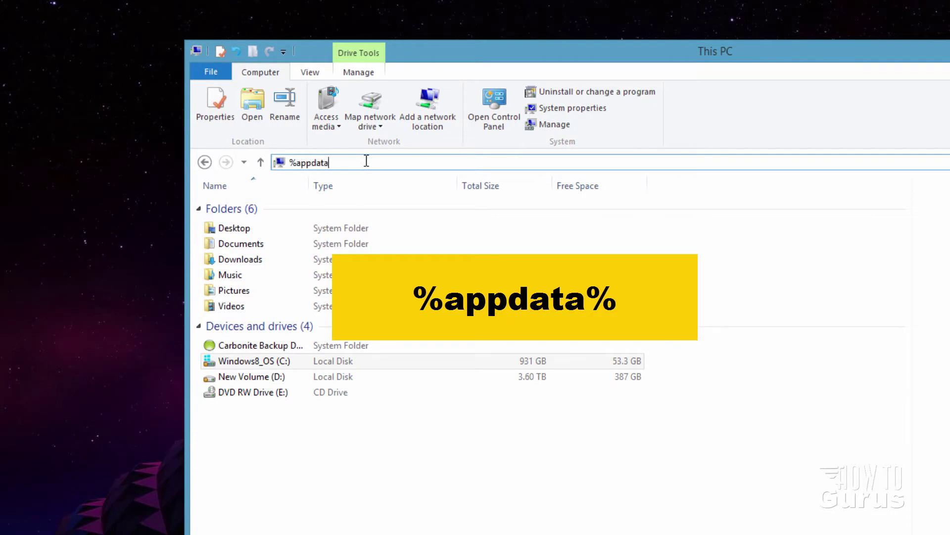
{"action": "type", "text": "%appdata%"}
{"action": "key", "text": "Return"}
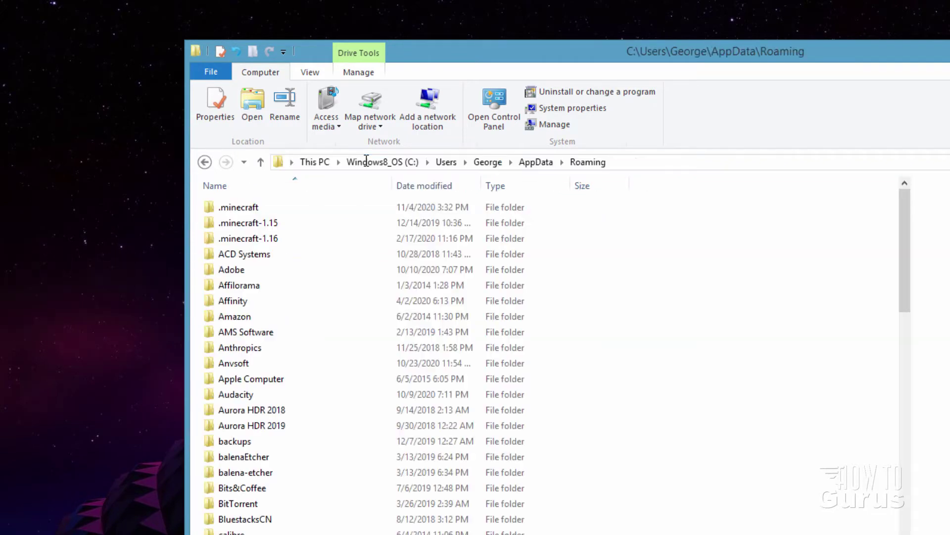
Open .minecraft, then its versions folder, and select the 1.16.4 version folder.
{"action": "double_click", "coordinate": [225, 208]}
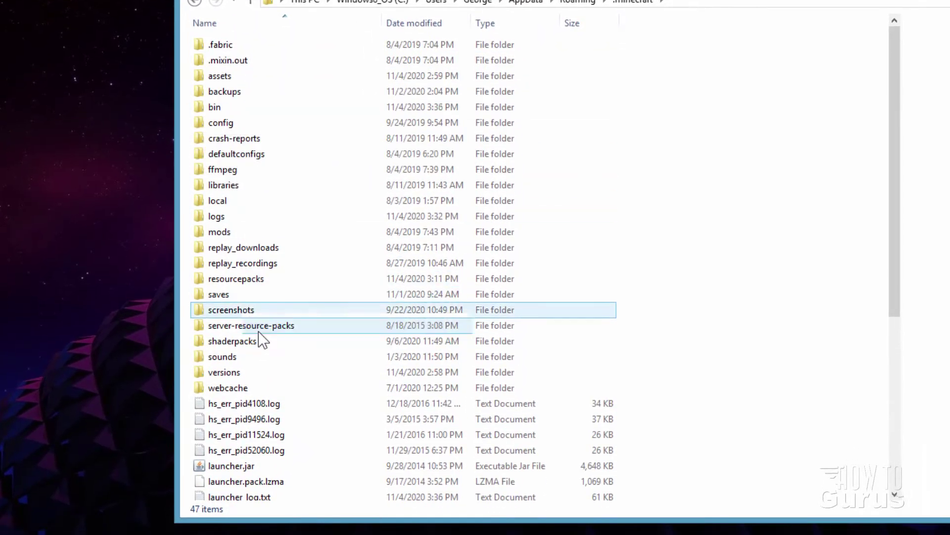
{"action": "double_click", "coordinate": [206, 374]}
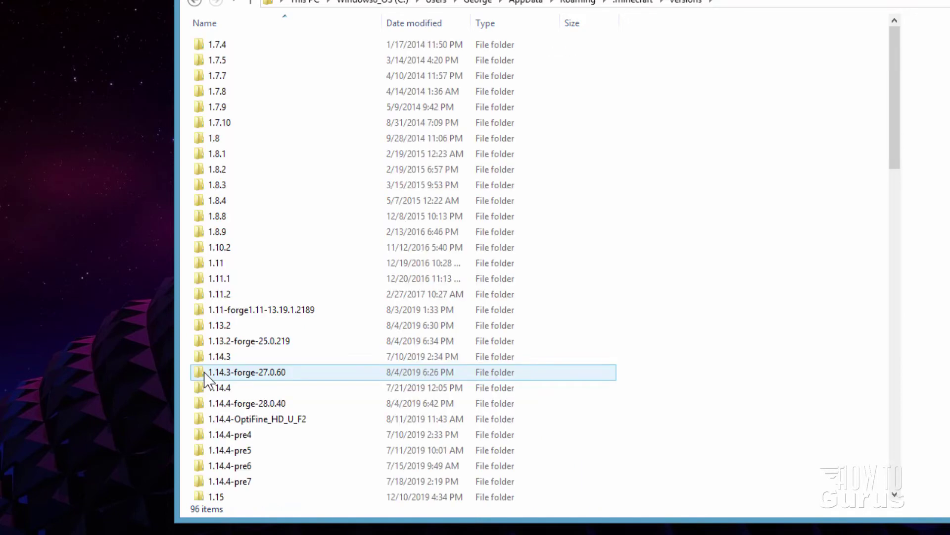
{"action": "scroll", "coordinate": [295, 213], "scroll_direction": "down", "scroll_amount": 14}
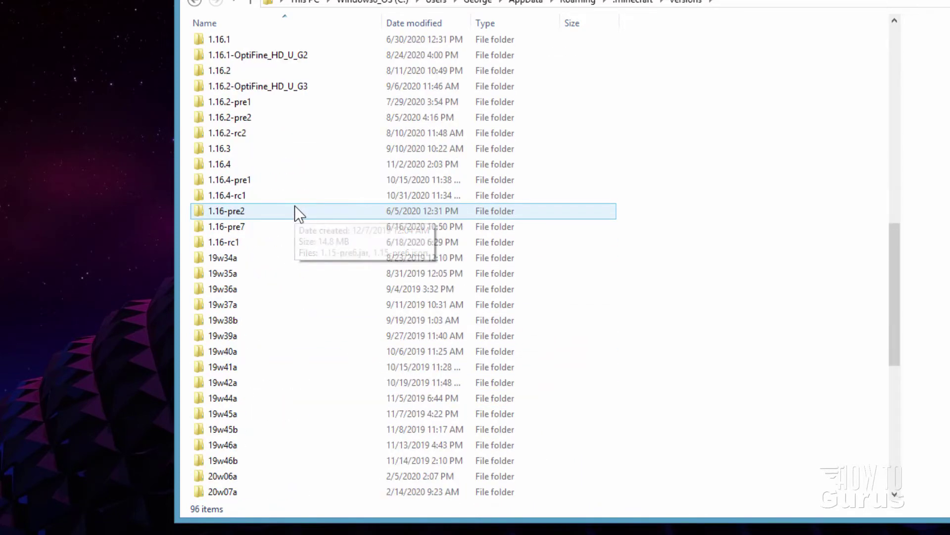
{"action": "left_click", "coordinate": [197, 168]}
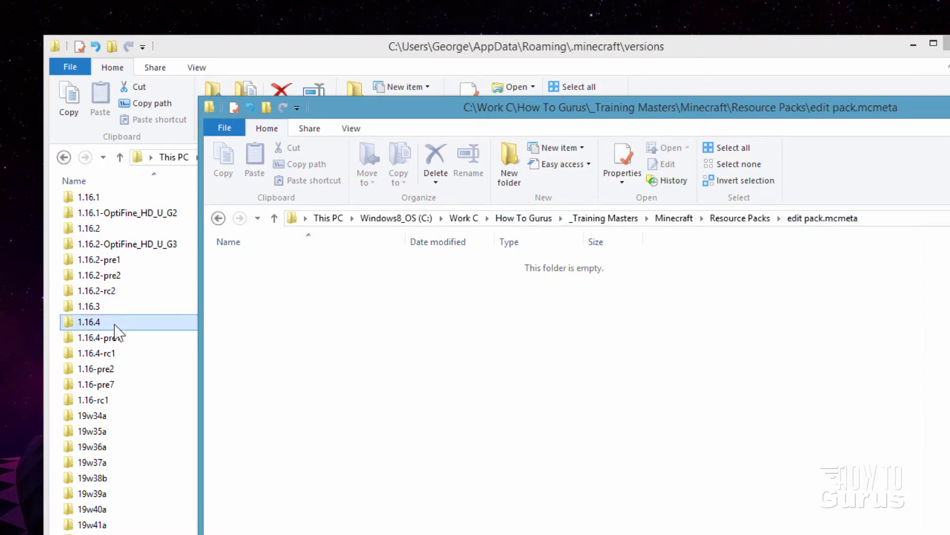
Open the 1.16.4 version folder and show its view layout options.
{"action": "left_click", "coordinate": [69, 320]}
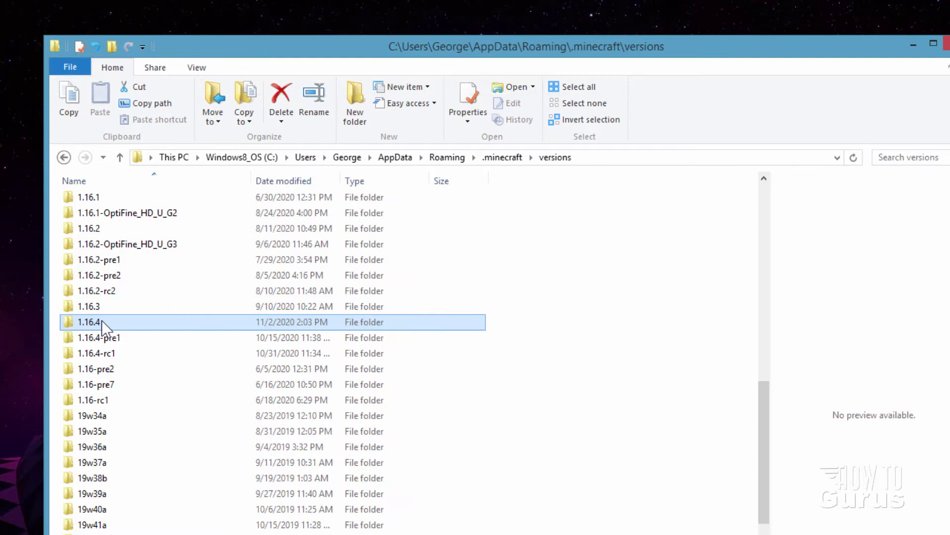
{"action": "double_click", "coordinate": [70, 321]}
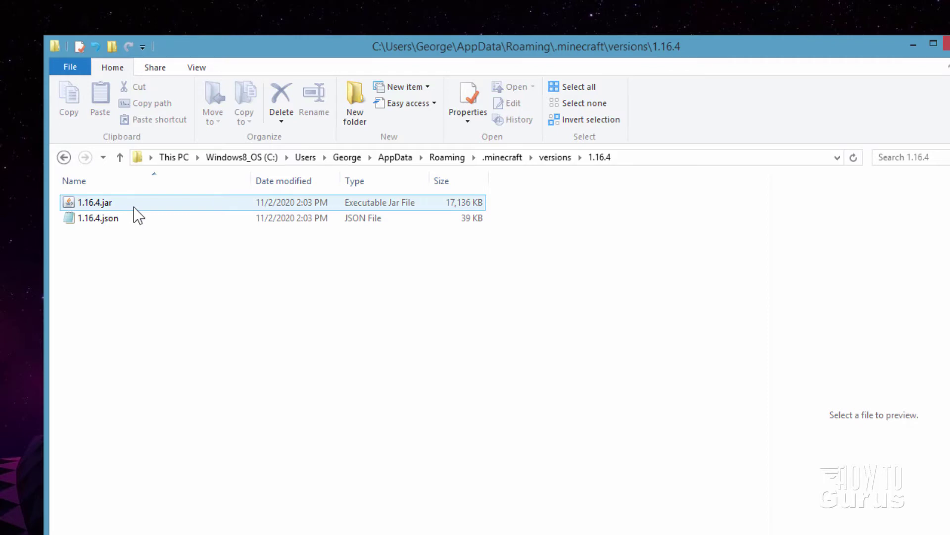
{"action": "left_click", "coordinate": [198, 68]}
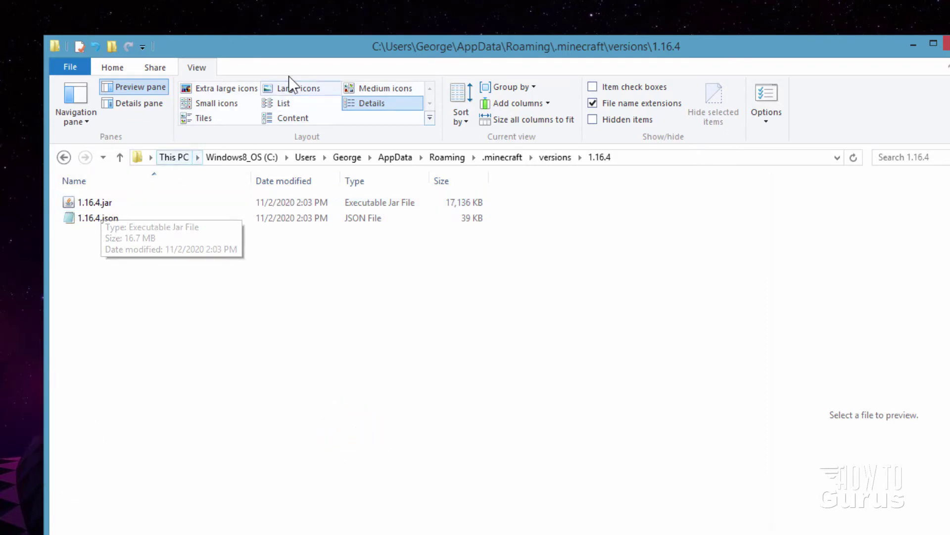
Copy 1.16.4.jar into the edit pack.mcmeta folder and minimize the versions window.
{"action": "left_click", "coordinate": [149, 203]}
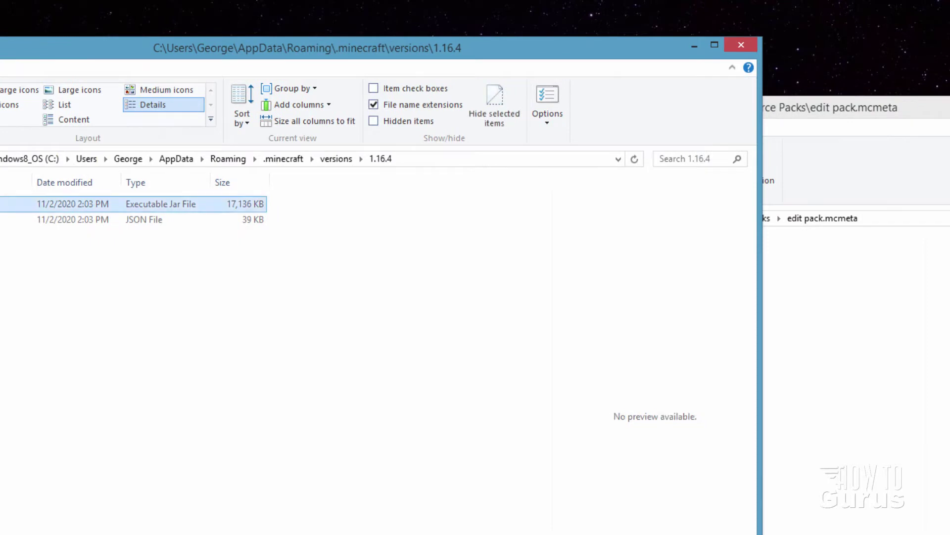
{"action": "left_click_drag", "start_coordinate": [149, 203], "coordinate": [791, 403]}
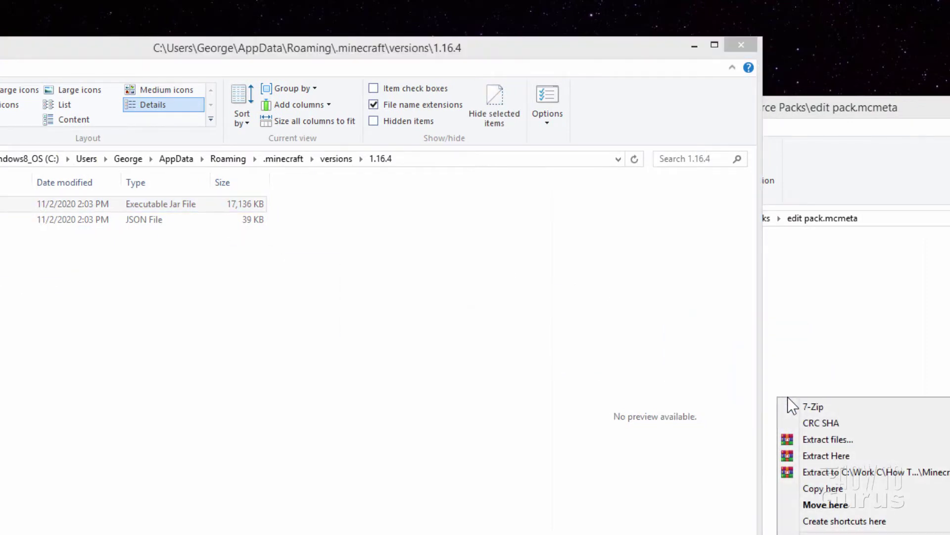
{"action": "left_click", "coordinate": [852, 487]}
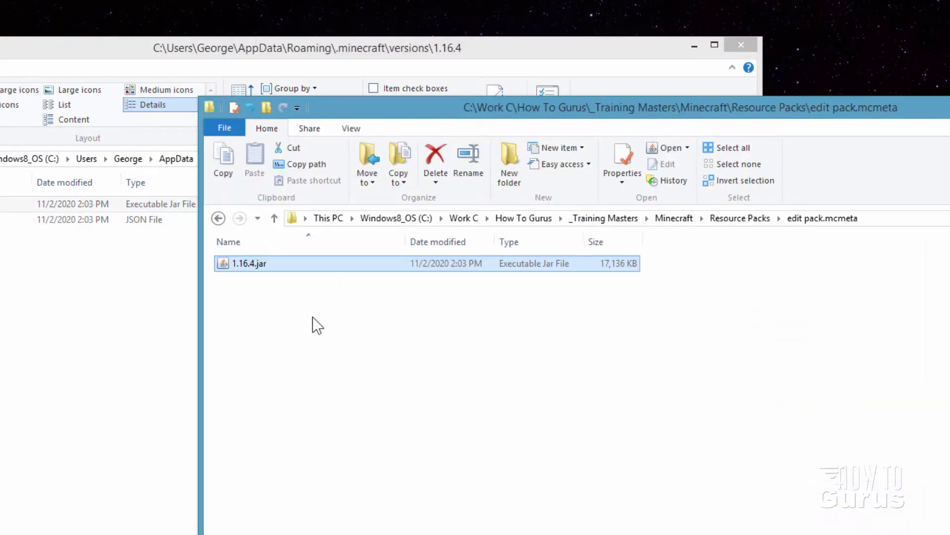
{"action": "left_click_drag", "start_coordinate": [544, 48], "coordinate": [510, 38]}
{"action": "left_click", "coordinate": [671, 34]}
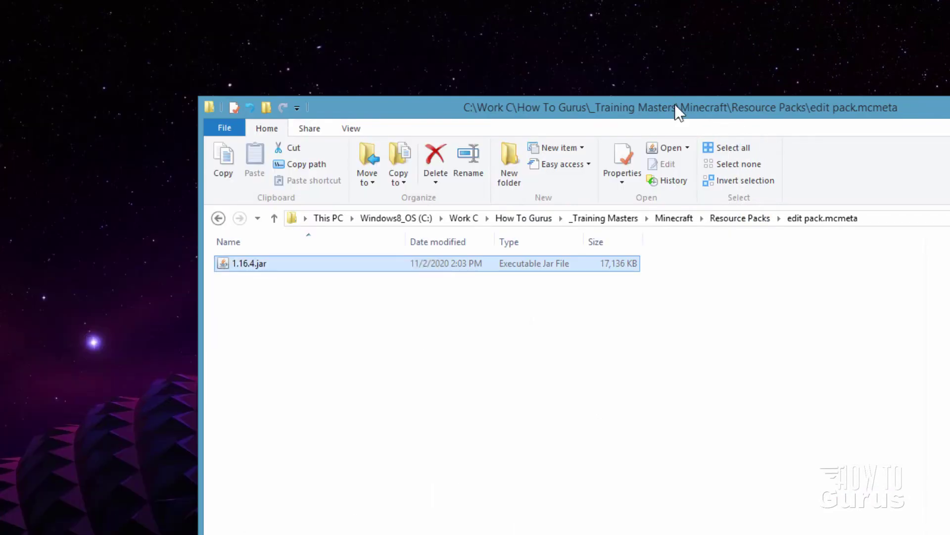
Rename the copied jar to 1.16.4.zip, accepting the extension-change warning.
{"action": "left_click_drag", "start_coordinate": [672, 109], "coordinate": [598, 83]}
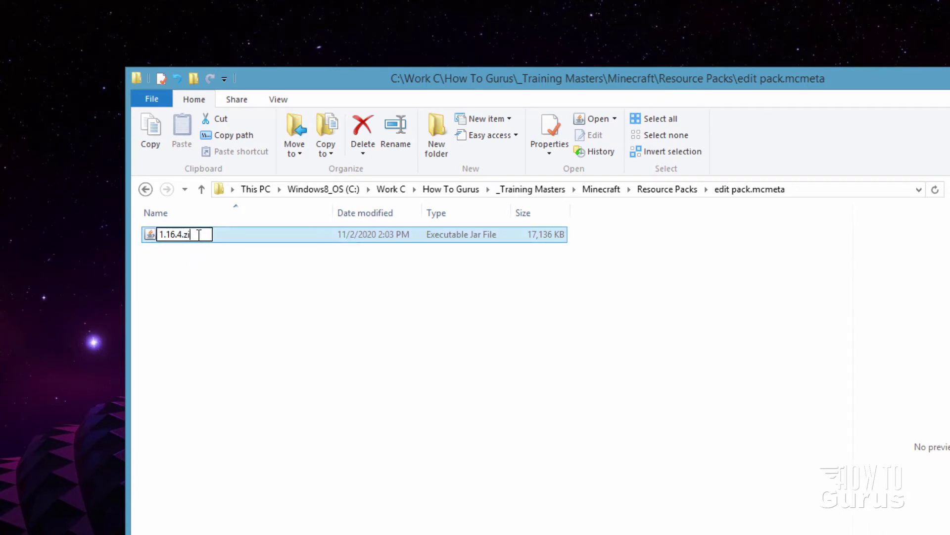
{"action": "key", "text": "Return"}
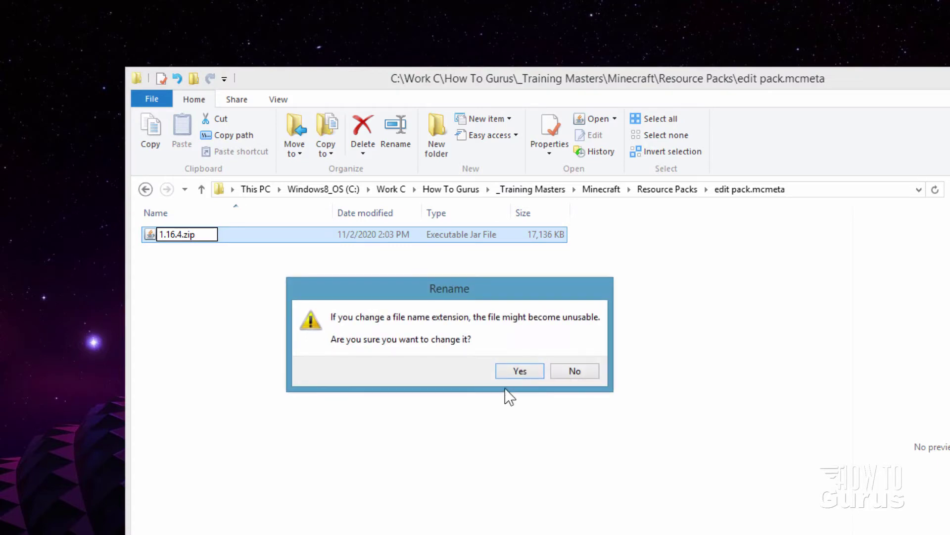
{"action": "left_click", "coordinate": [514, 373]}
{"action": "left_click", "coordinate": [149, 236]}
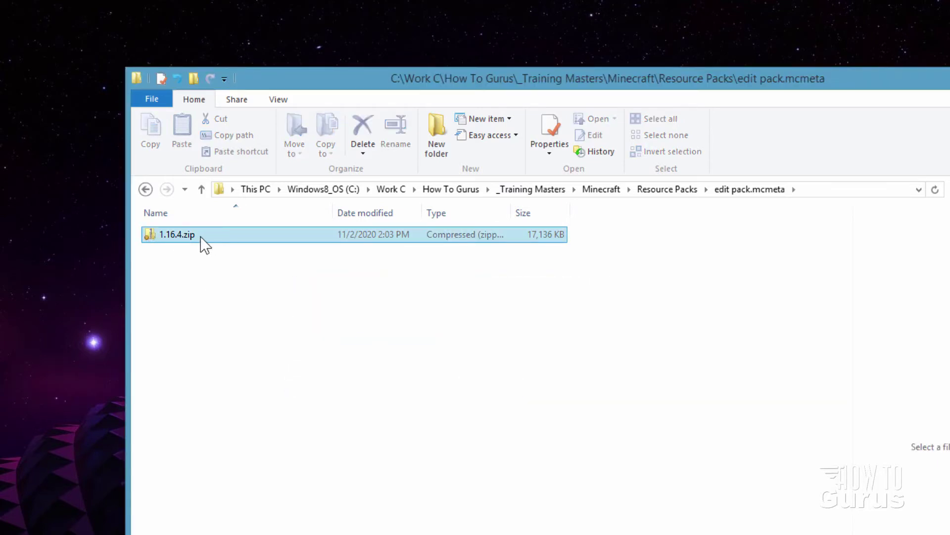
Open 1.16.4.zip in a new window and scroll down to its pack files.
{"action": "right_click", "coordinate": [158, 238]}
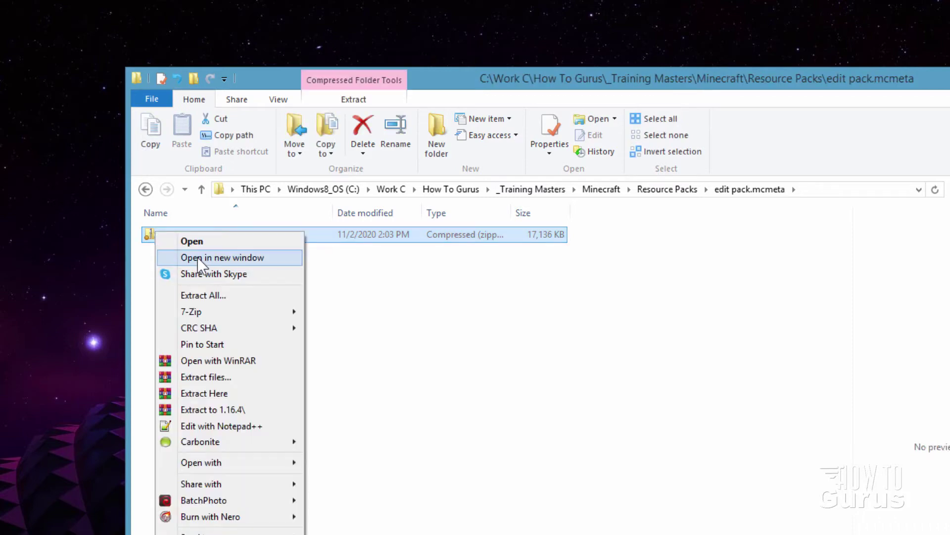
{"action": "left_click", "coordinate": [197, 257]}
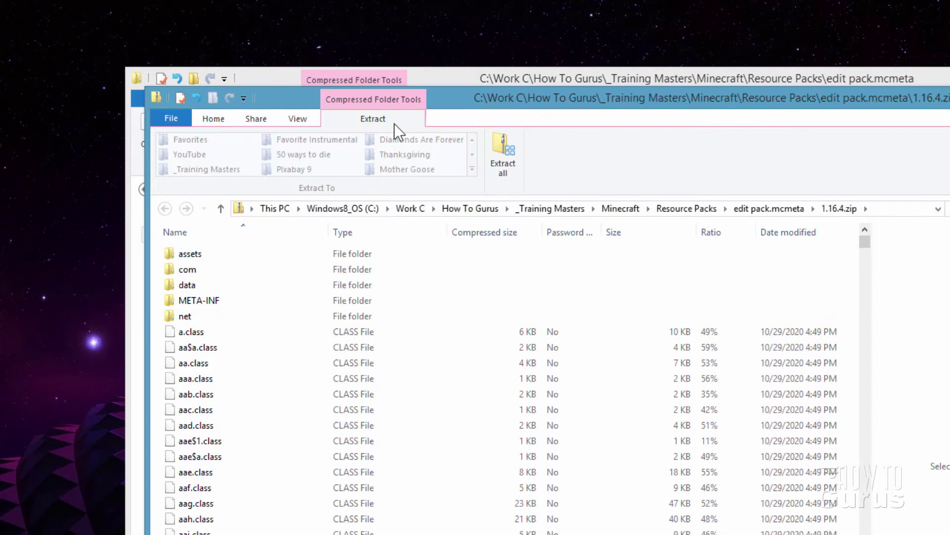
{"action": "left_click_drag", "start_coordinate": [456, 117], "coordinate": [479, 44]}
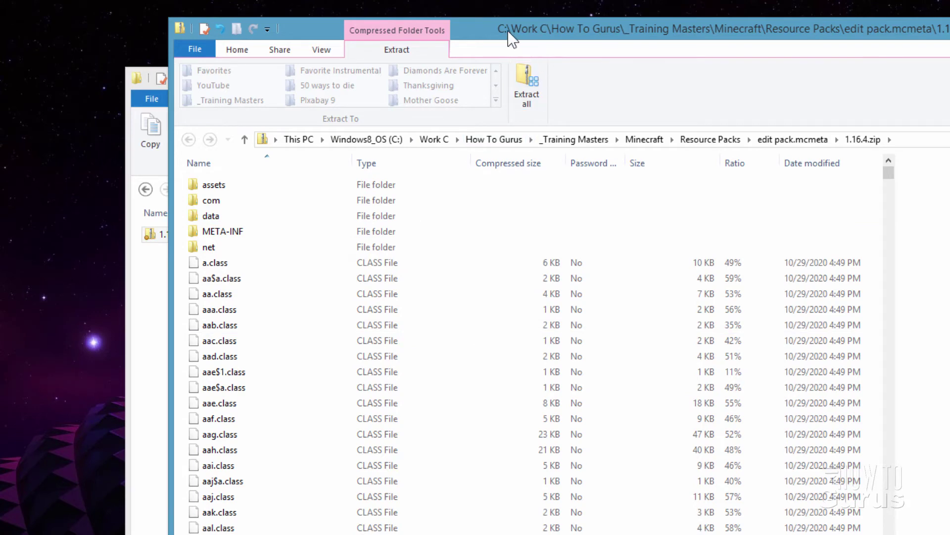
{"action": "left_click_drag", "start_coordinate": [510, 37], "coordinate": [562, 46]}
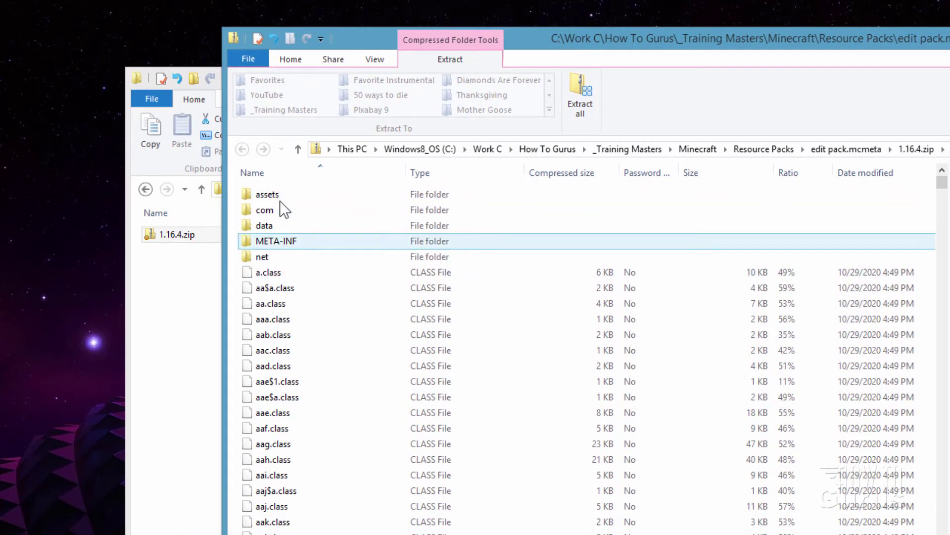
{"action": "scroll", "coordinate": [307, 346], "scroll_direction": "down", "scroll_amount": 10}
{"action": "scroll", "coordinate": [306, 341], "scroll_direction": "down", "scroll_amount": 20}
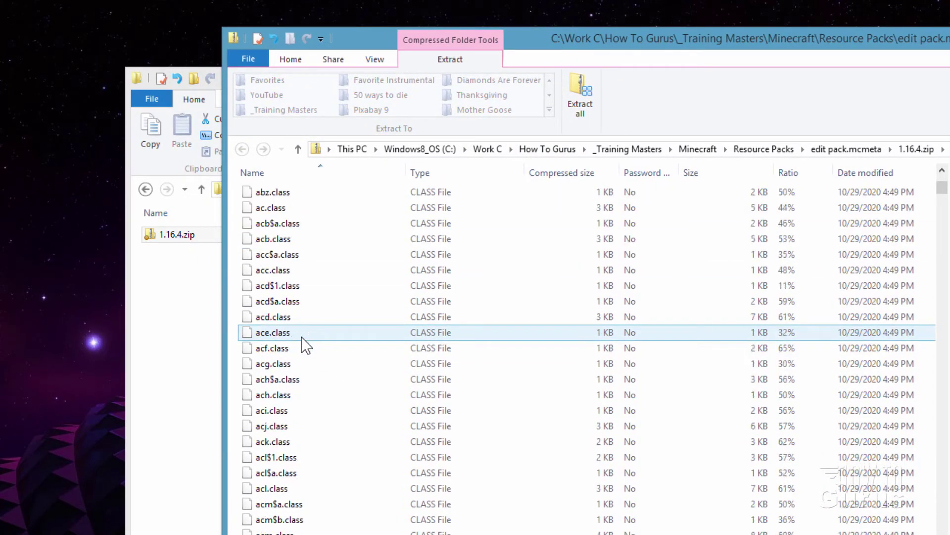
{"action": "scroll", "coordinate": [302, 344], "scroll_direction": "down", "scroll_amount": 20}
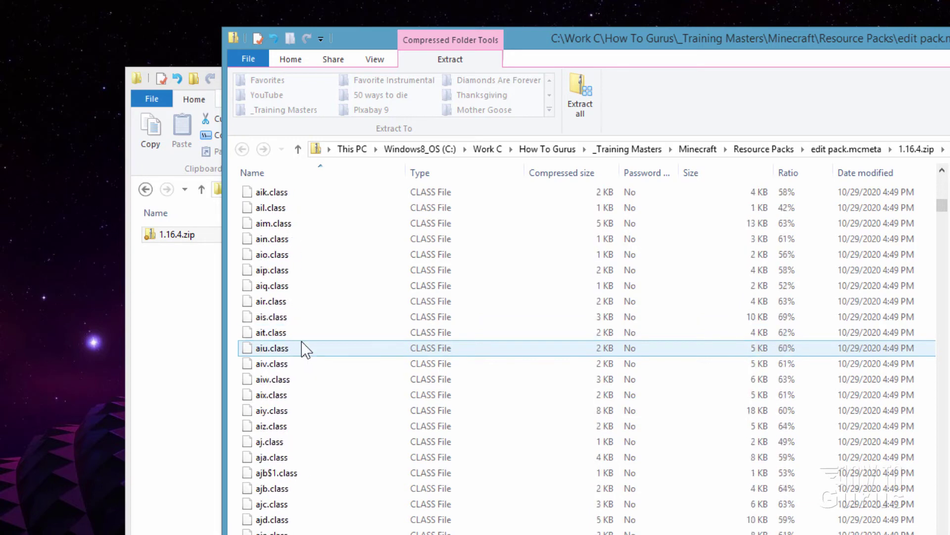
{"action": "scroll", "coordinate": [301, 352], "scroll_direction": "down", "scroll_amount": 20}
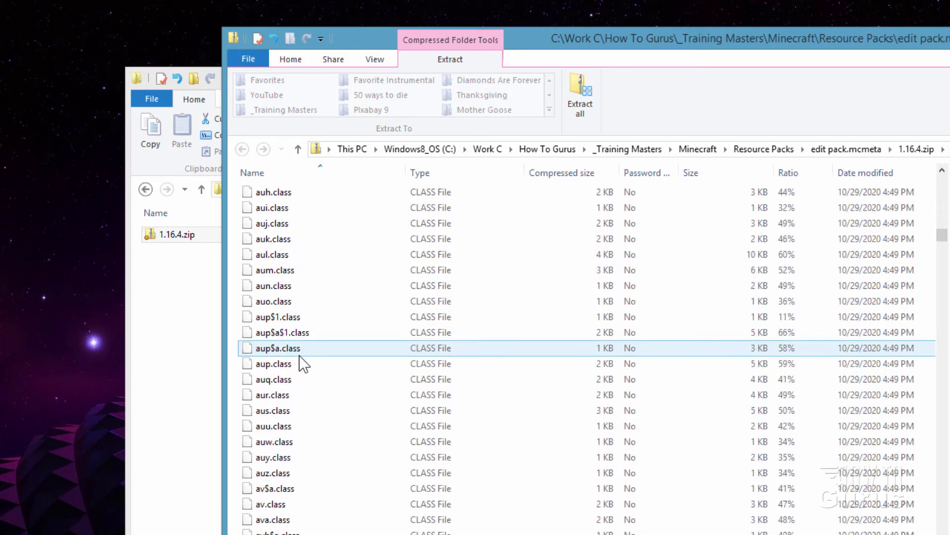
{"action": "scroll", "coordinate": [302, 367], "scroll_direction": "down", "scroll_amount": 20}
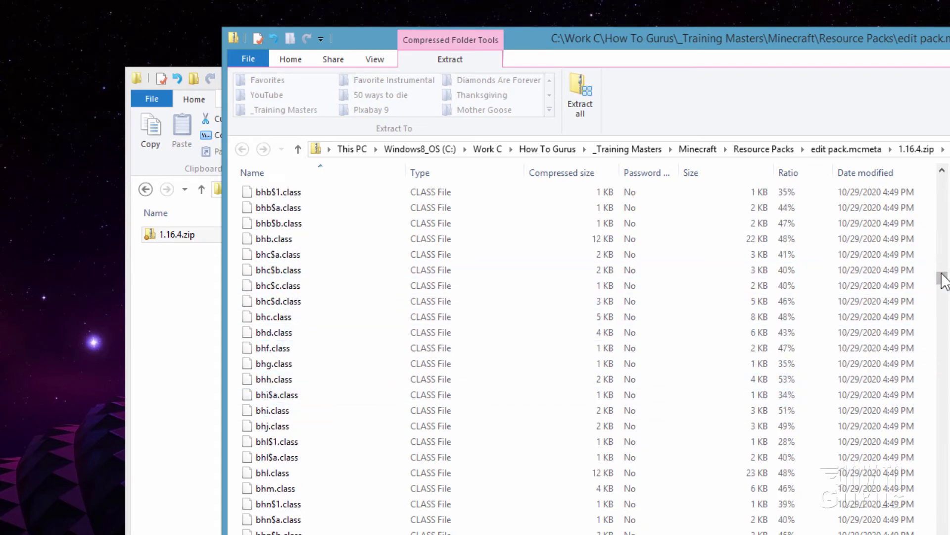
{"action": "left_click_drag", "start_coordinate": [944, 290], "coordinate": [945, 533]}
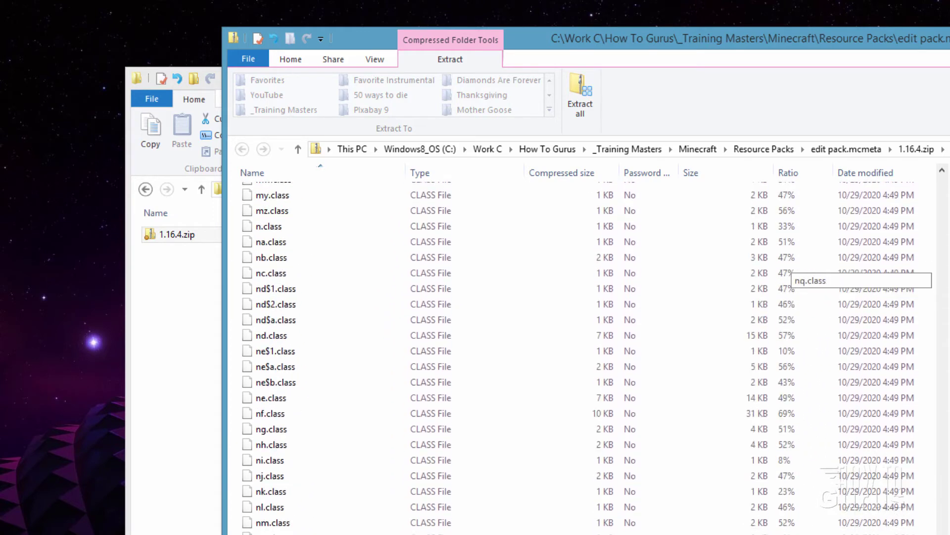
{"action": "scroll", "coordinate": [452, 371], "scroll_direction": "down", "scroll_amount": 15}
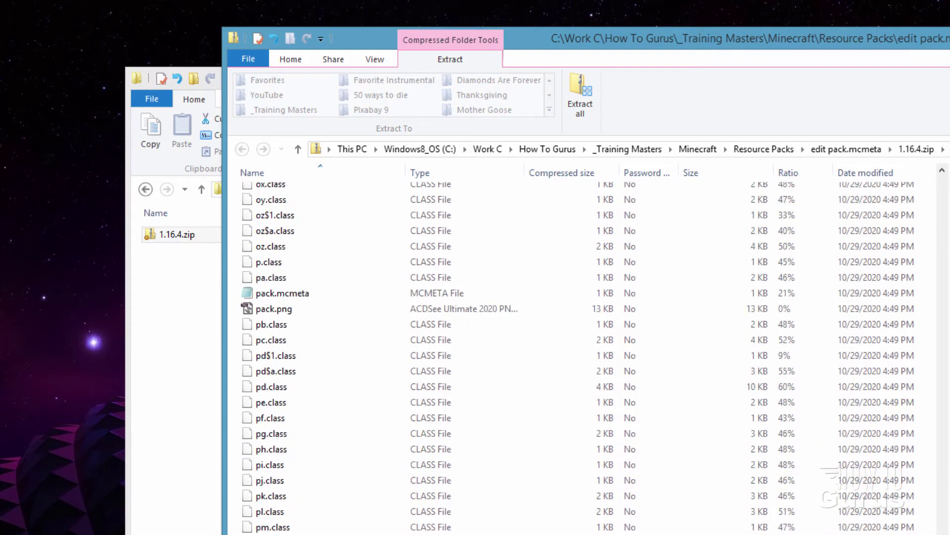
Copy pack.mcmeta and pack.png from the zip into the edit pack.mcmeta folder.
{"action": "left_click", "coordinate": [268, 293]}
{"action": "left_click", "coordinate": [277, 308]}
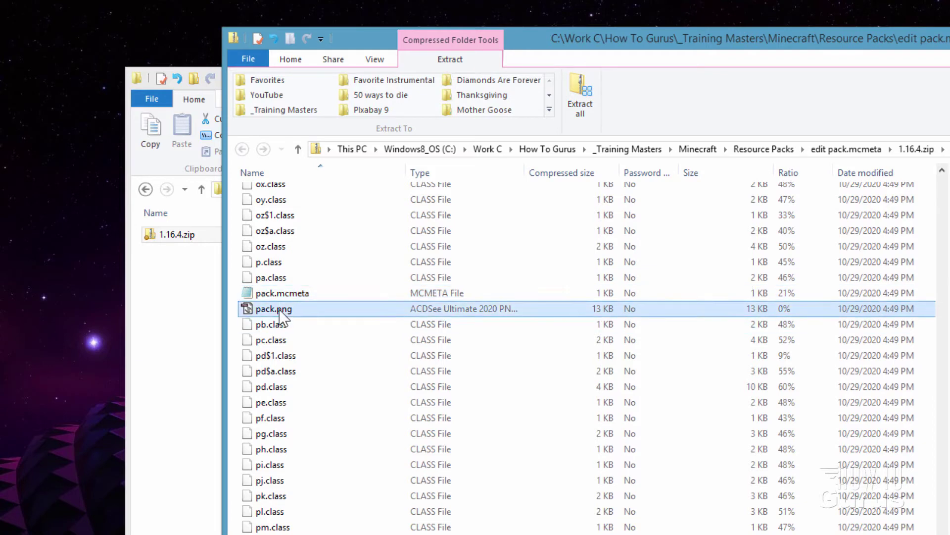
{"action": "left_click", "coordinate": [362, 293], "text": "ctrl"}
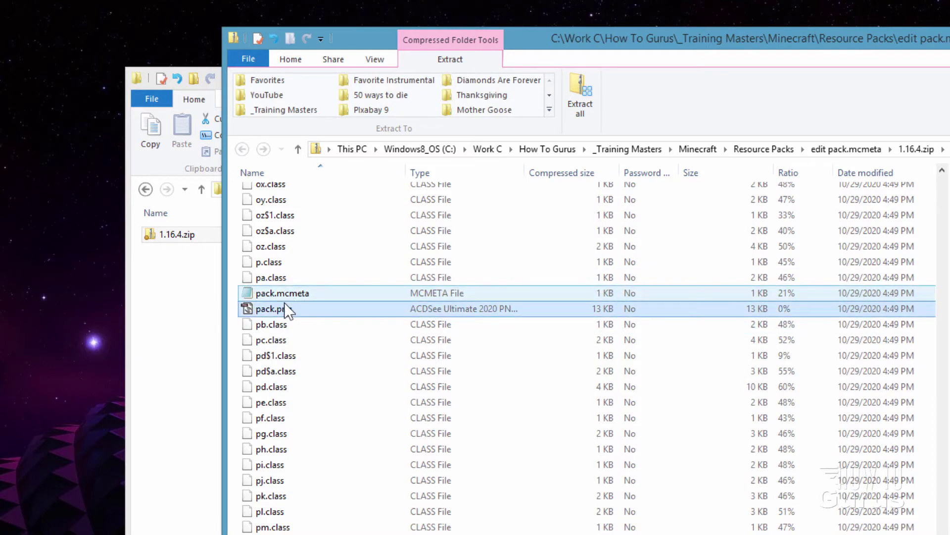
{"action": "left_click_drag", "start_coordinate": [281, 297], "coordinate": [183, 309]}
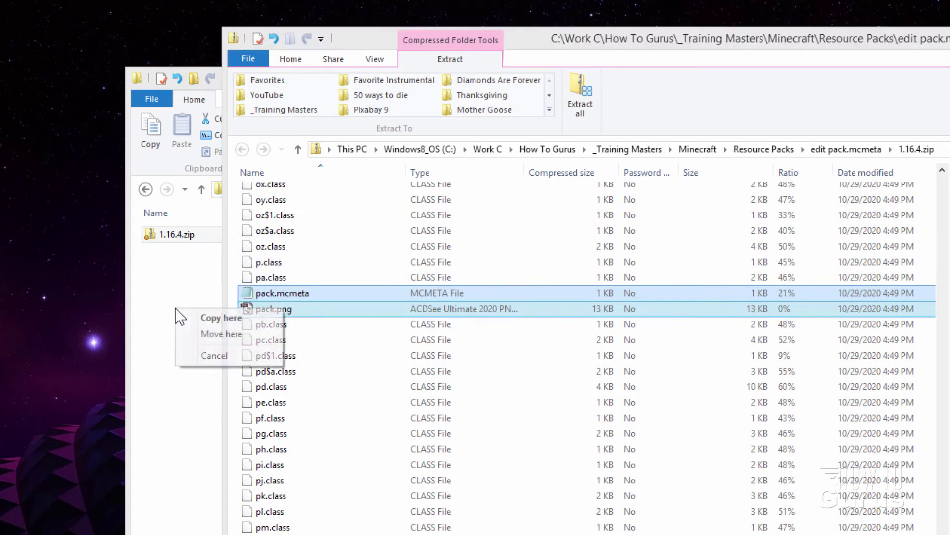
{"action": "left_click", "coordinate": [200, 316]}
{"action": "left_click", "coordinate": [211, 250]}
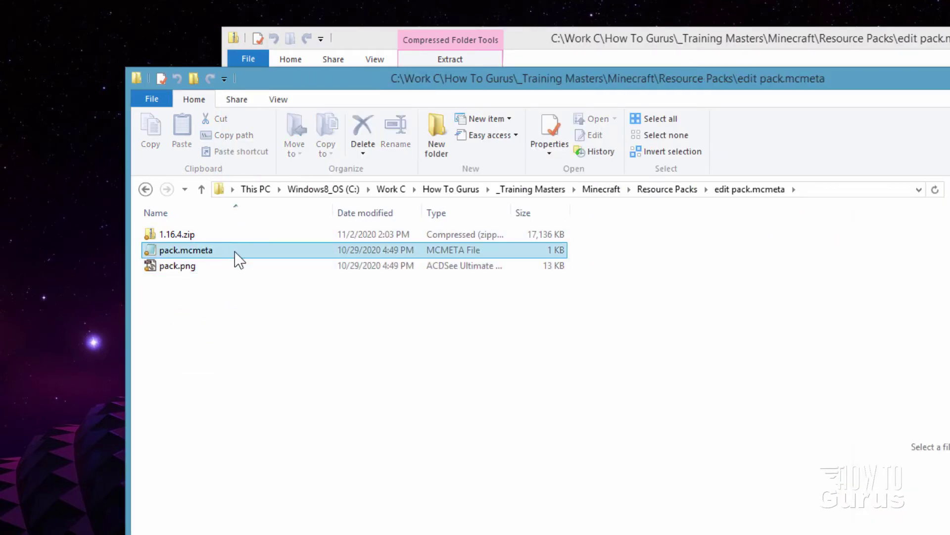
Close the 1.16.4.zip contents window.
{"action": "left_click", "coordinate": [703, 44]}
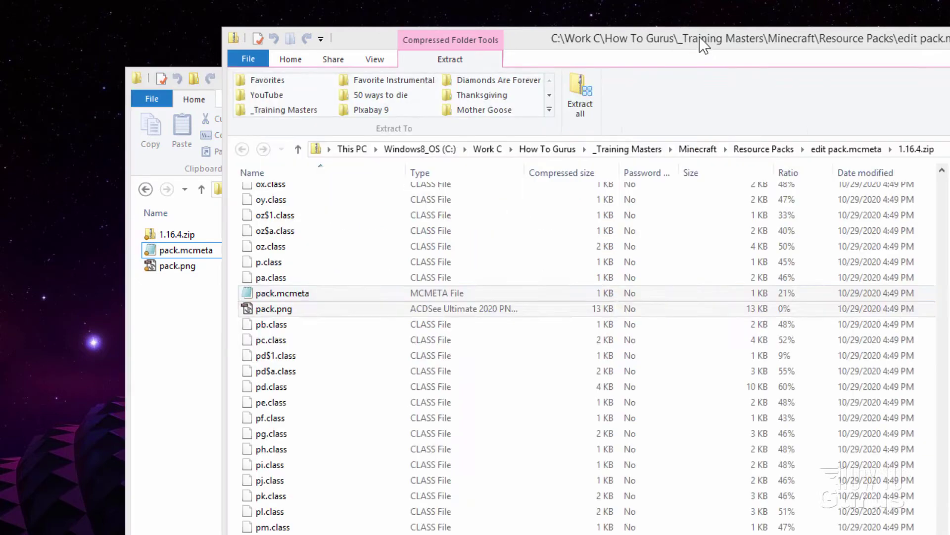
{"action": "left_click_drag", "start_coordinate": [703, 44], "coordinate": [356, 43]}
{"action": "left_click", "coordinate": [789, 38]}
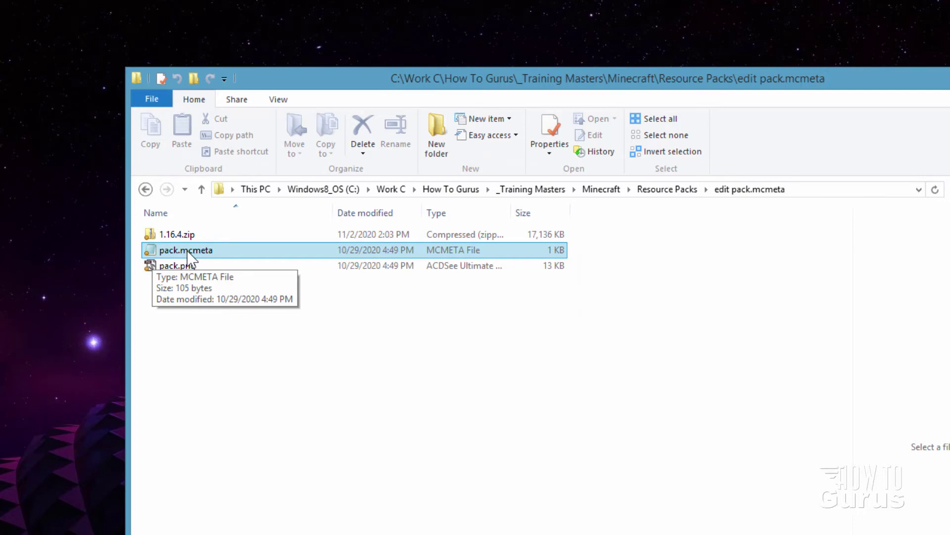
{"action": "double_click", "coordinate": [156, 250]}
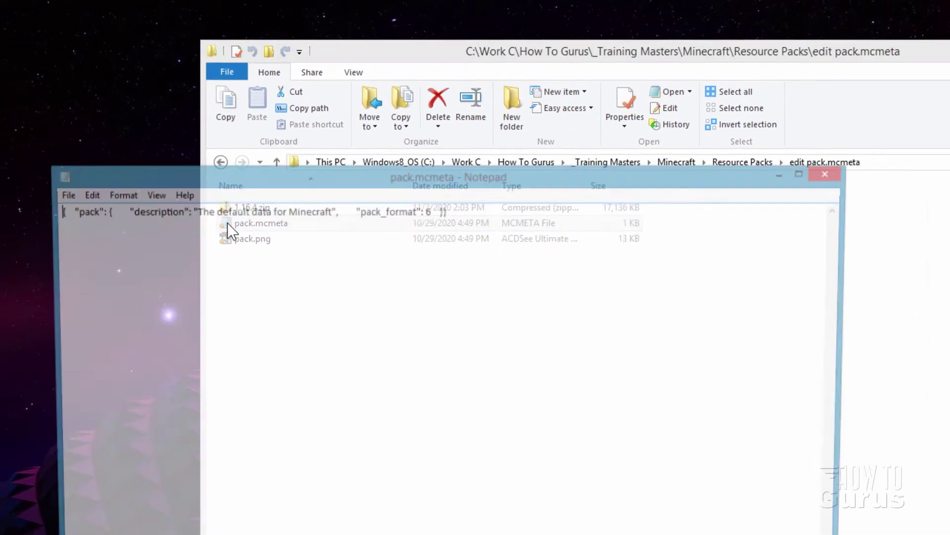
{"action": "left_click_drag", "start_coordinate": [383, 153], "coordinate": [292, 71]}
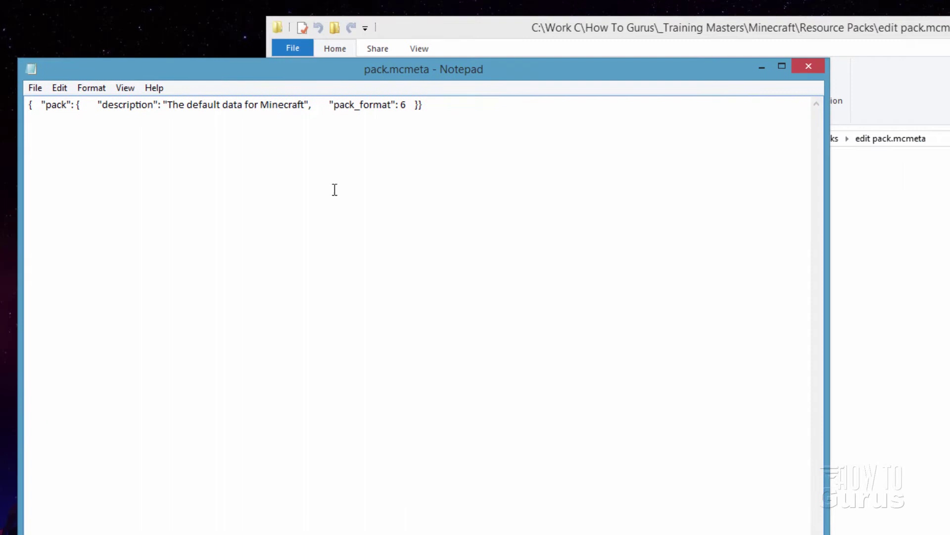
{"action": "left_click", "coordinate": [806, 68]}
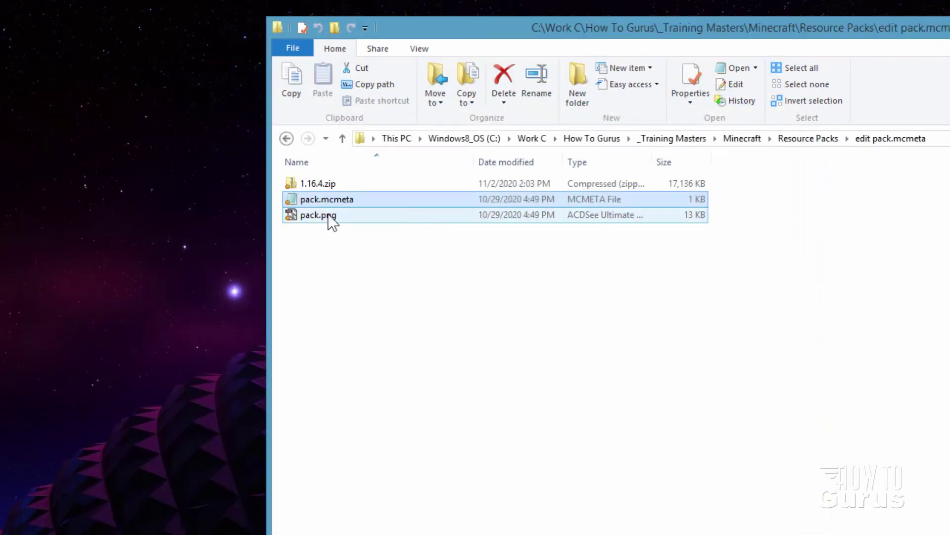
{"action": "right_click", "coordinate": [293, 198]}
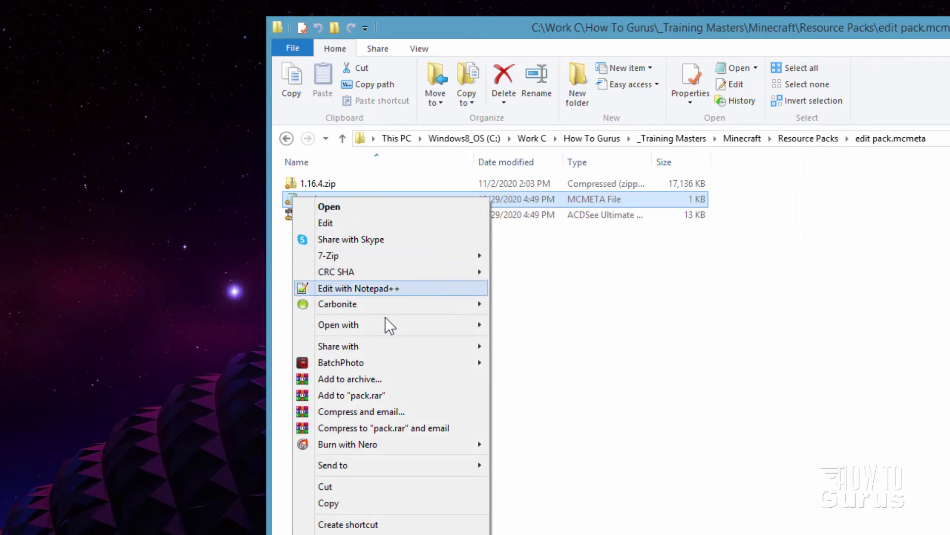
{"action": "mouse_move", "coordinate": [399, 325]}
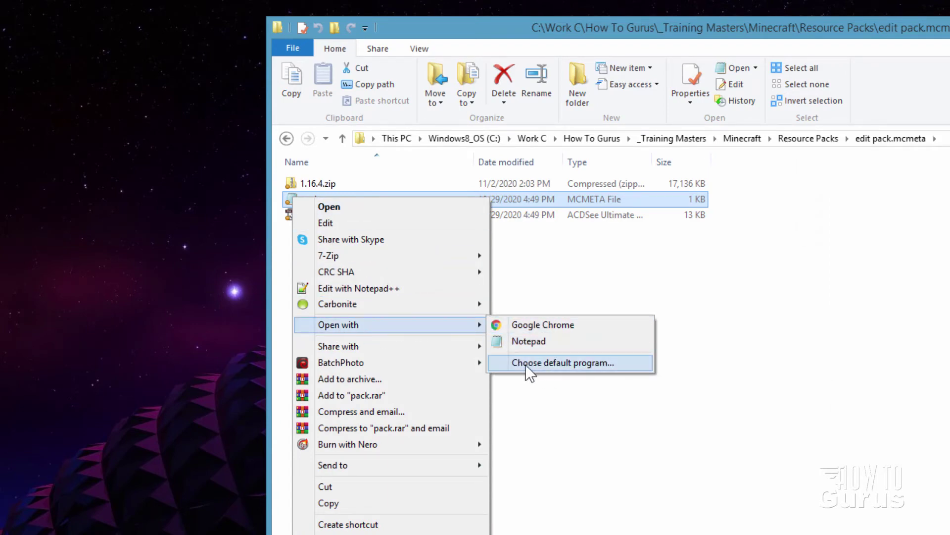
{"action": "left_click", "coordinate": [570, 363]}
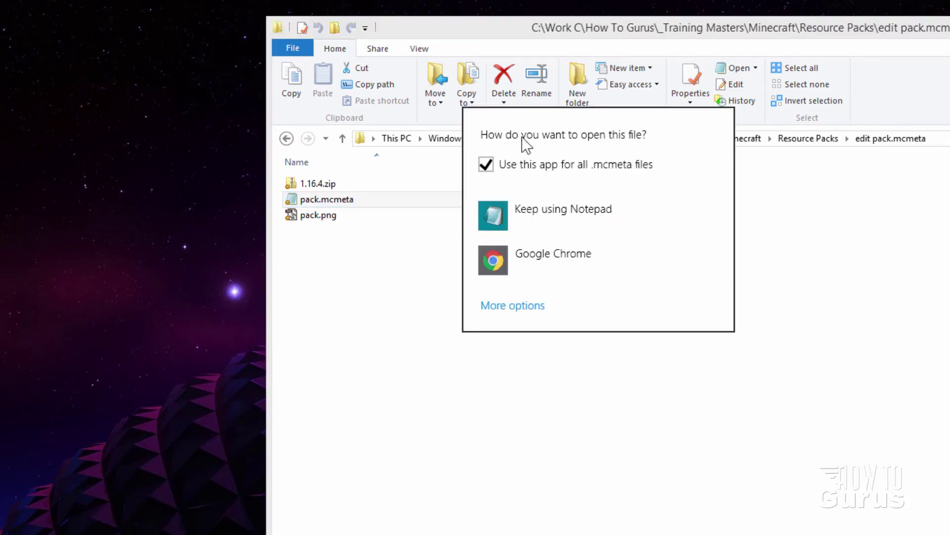
{"action": "left_click", "coordinate": [541, 306]}
{"action": "scroll", "coordinate": [543, 300], "scroll_direction": "down", "scroll_amount": 10}
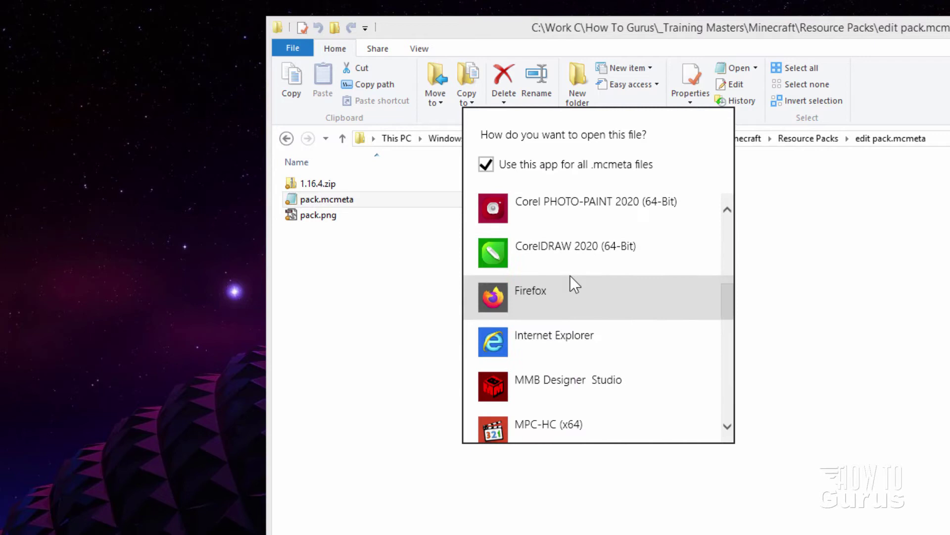
{"action": "scroll", "coordinate": [610, 343], "scroll_direction": "down", "scroll_amount": 10}
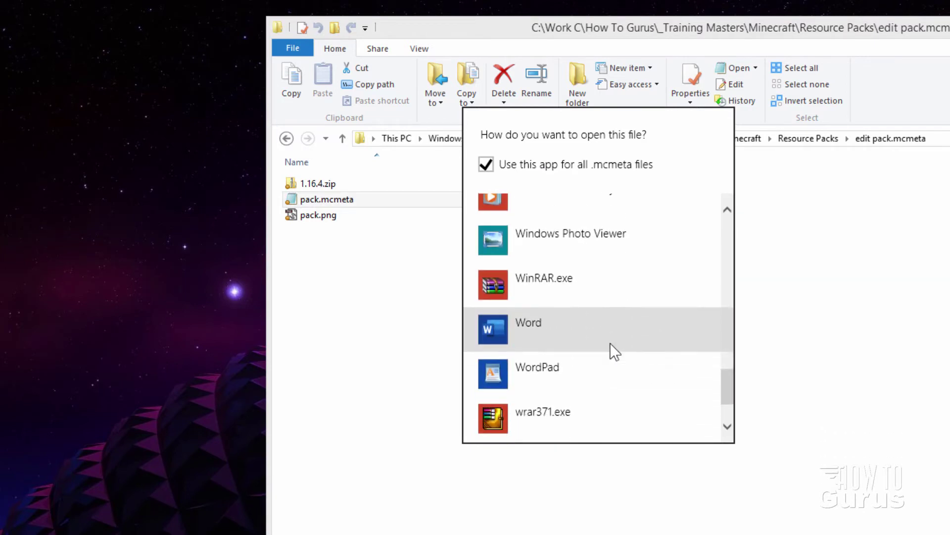
{"action": "scroll", "coordinate": [610, 342], "scroll_direction": "down", "scroll_amount": 2}
{"action": "scroll", "coordinate": [628, 366], "scroll_direction": "up", "scroll_amount": 8}
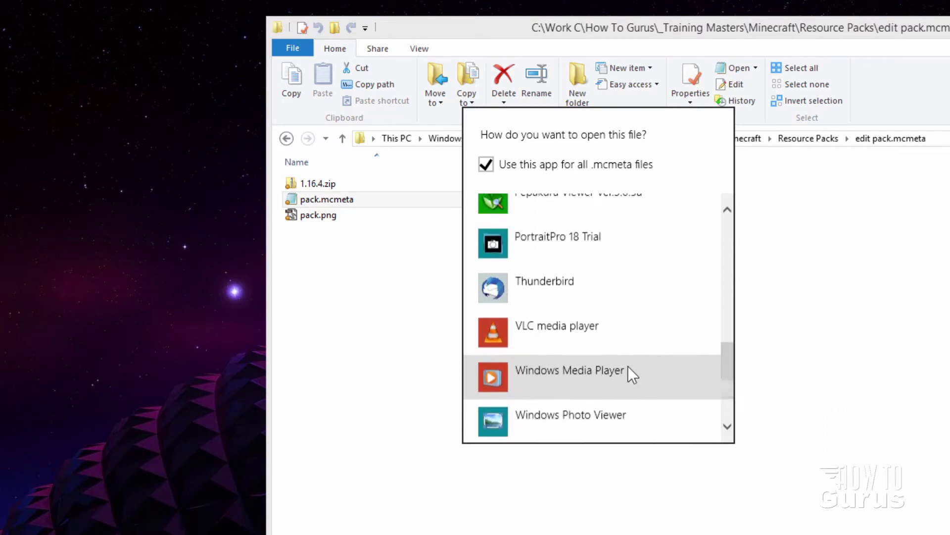
{"action": "scroll", "coordinate": [628, 367], "scroll_direction": "up", "scroll_amount": 4}
{"action": "scroll", "coordinate": [628, 366], "scroll_direction": "down", "scroll_amount": 10}
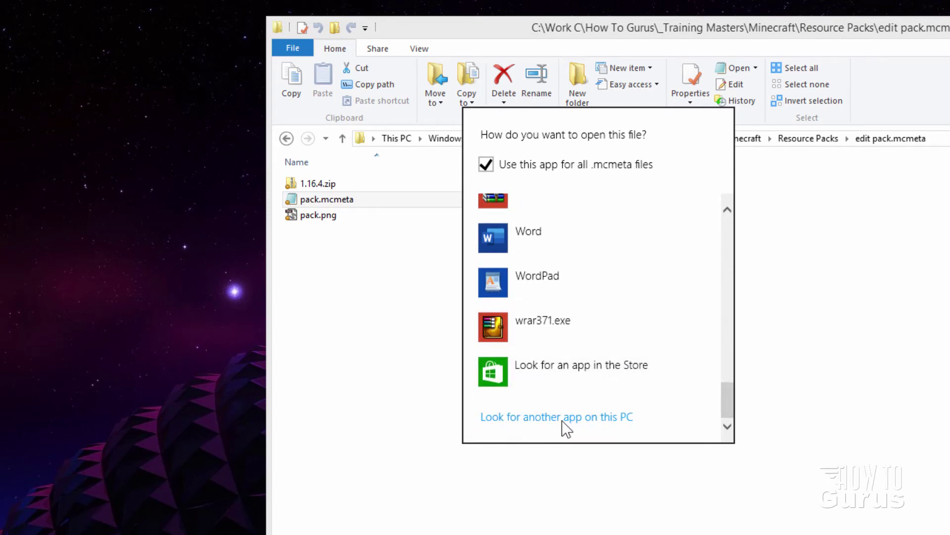
{"action": "scroll", "coordinate": [589, 352], "scroll_direction": "up", "scroll_amount": 8}
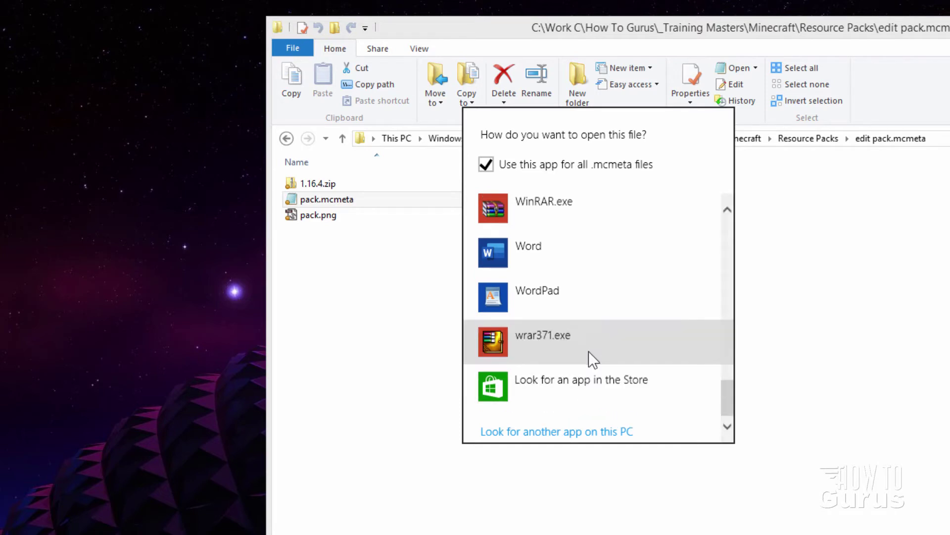
{"action": "scroll", "coordinate": [596, 351], "scroll_direction": "up", "scroll_amount": 10}
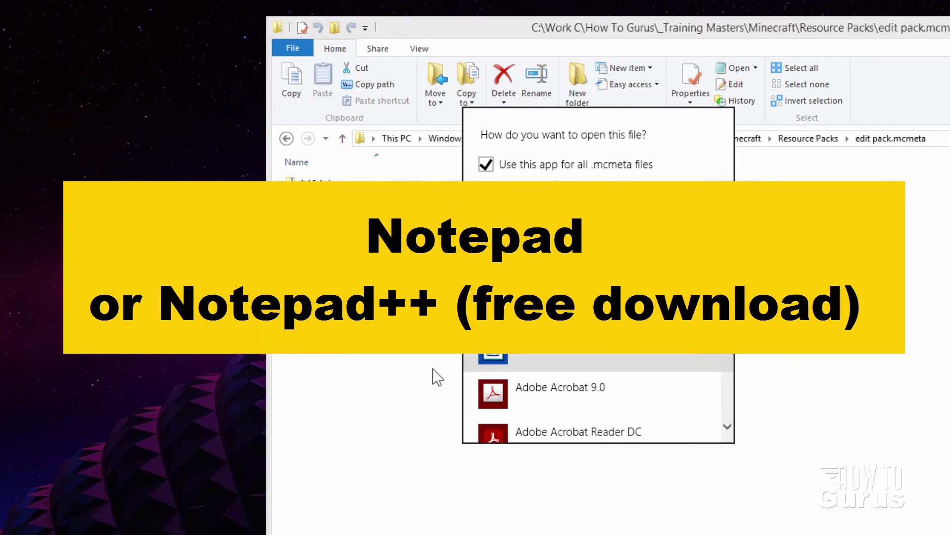
{"action": "left_click", "coordinate": [433, 368]}
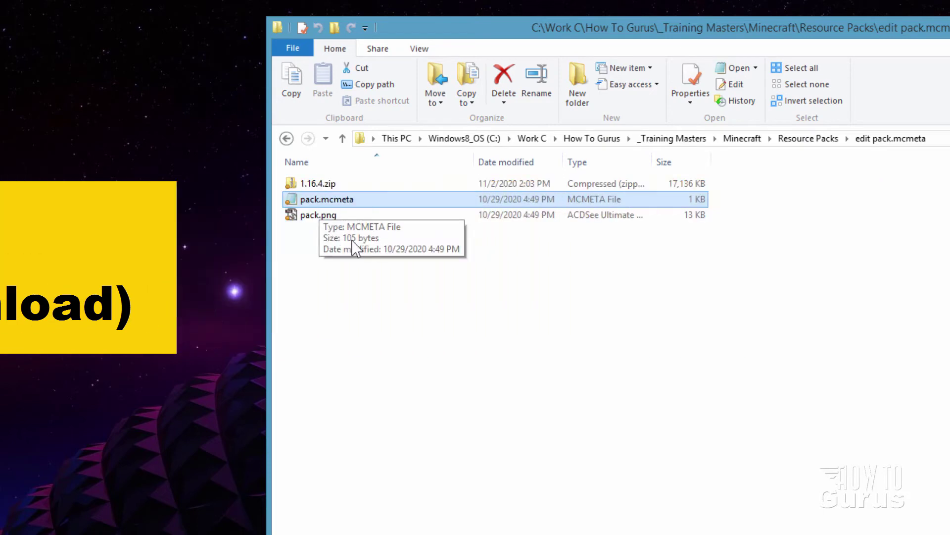
{"action": "double_click", "coordinate": [290, 195]}
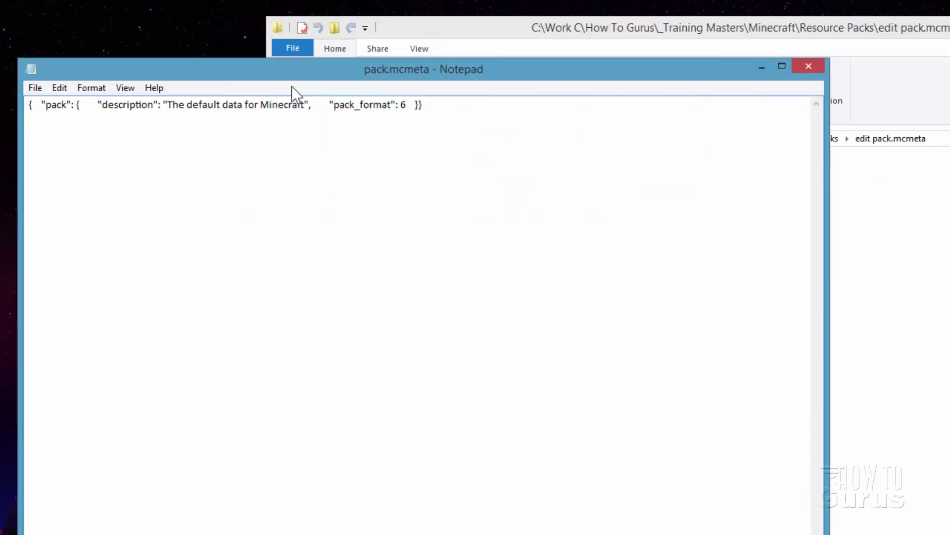
{"action": "left_click_drag", "start_coordinate": [284, 76], "coordinate": [320, 94]}
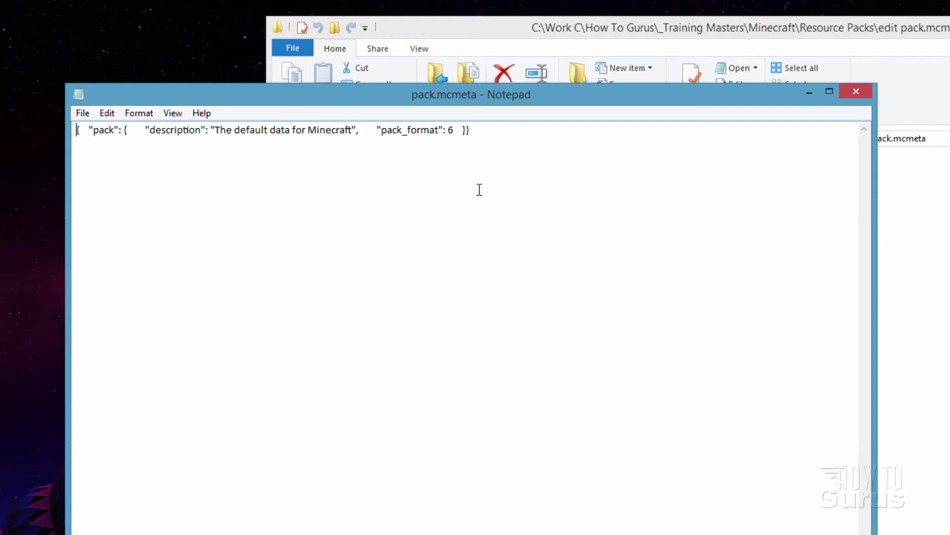
{"action": "left_click_drag", "start_coordinate": [446, 130], "coordinate": [456, 131]}
{"action": "left_click", "coordinate": [461, 129]}
{"action": "left_click", "coordinate": [446, 130]}
{"action": "double_click", "coordinate": [451, 130]}
{"action": "left_click", "coordinate": [462, 170]}
{"action": "left_click_drag", "start_coordinate": [354, 129], "coordinate": [216, 132]}
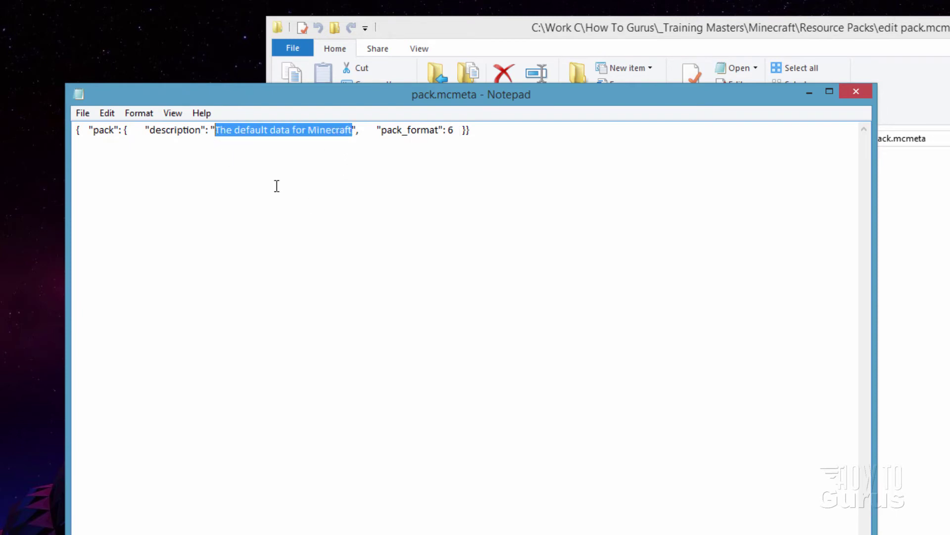
{"action": "left_click", "coordinate": [359, 130]}
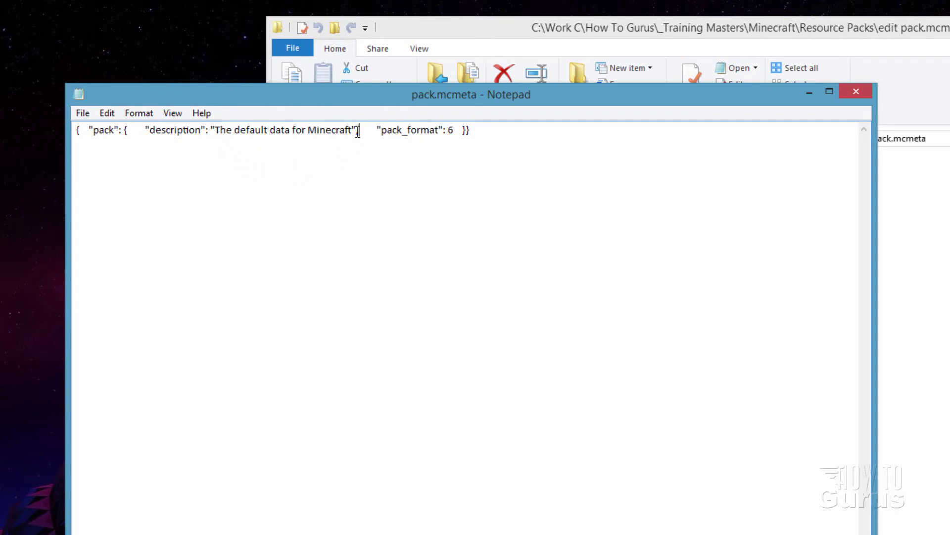
{"action": "left_click_drag", "start_coordinate": [352, 130], "coordinate": [216, 132]}
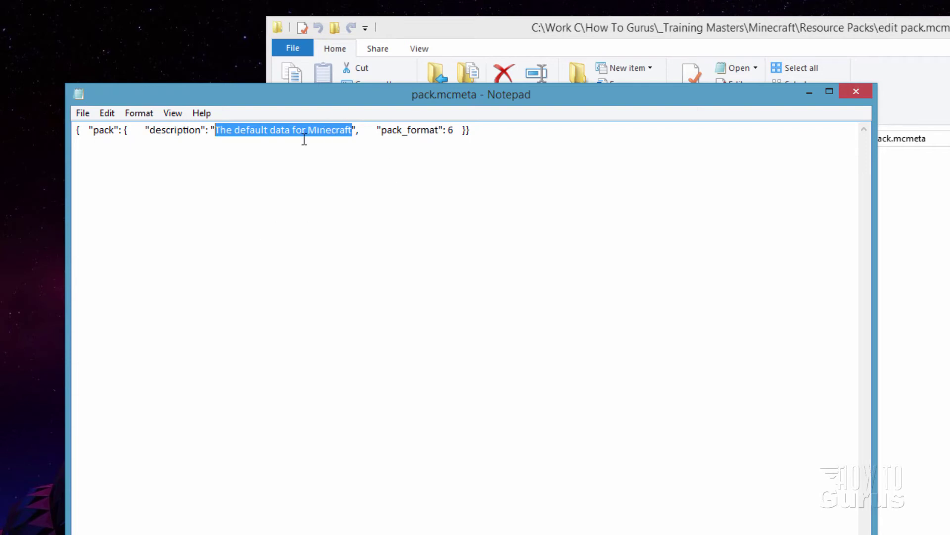
{"action": "left_click", "coordinate": [300, 168]}
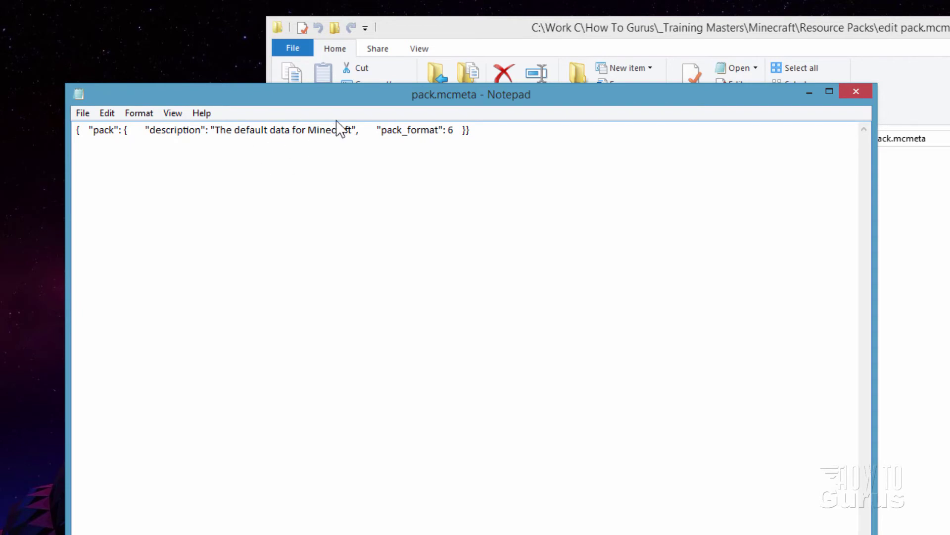
{"action": "left_click", "coordinate": [854, 93]}
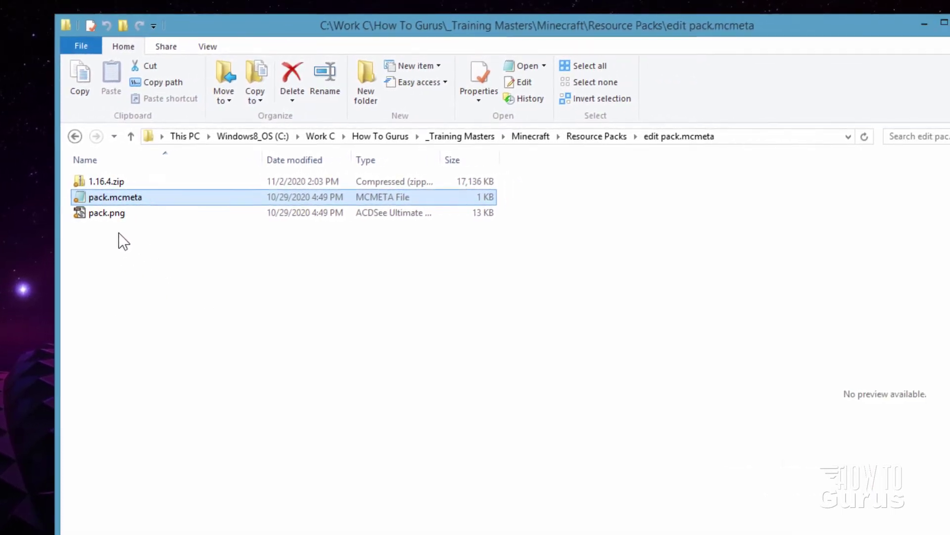
Show pack.png's grass-block image in the Preview pane.
{"action": "left_click", "coordinate": [83, 210]}
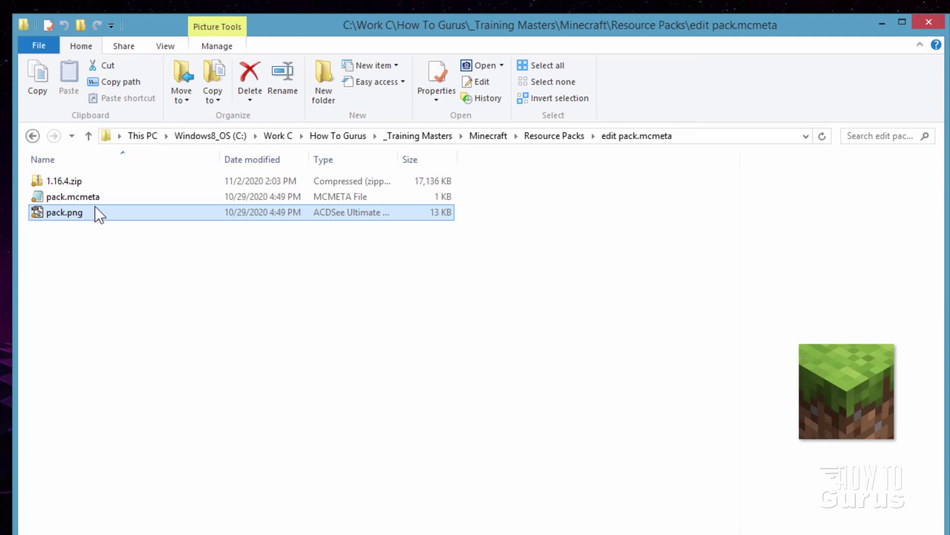
{"action": "mouse_move", "coordinate": [69, 217]}
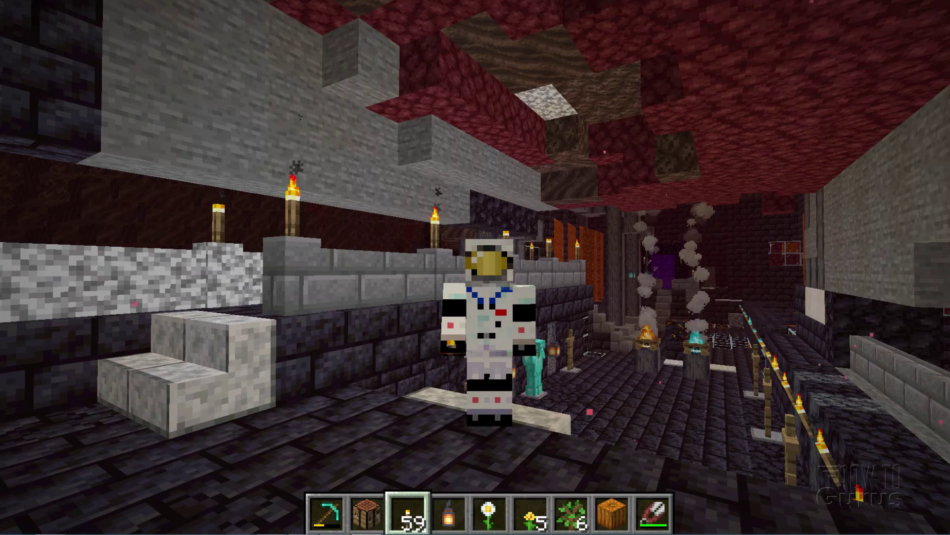
{"action": "mouse_move", "coordinate": [475, 267]}
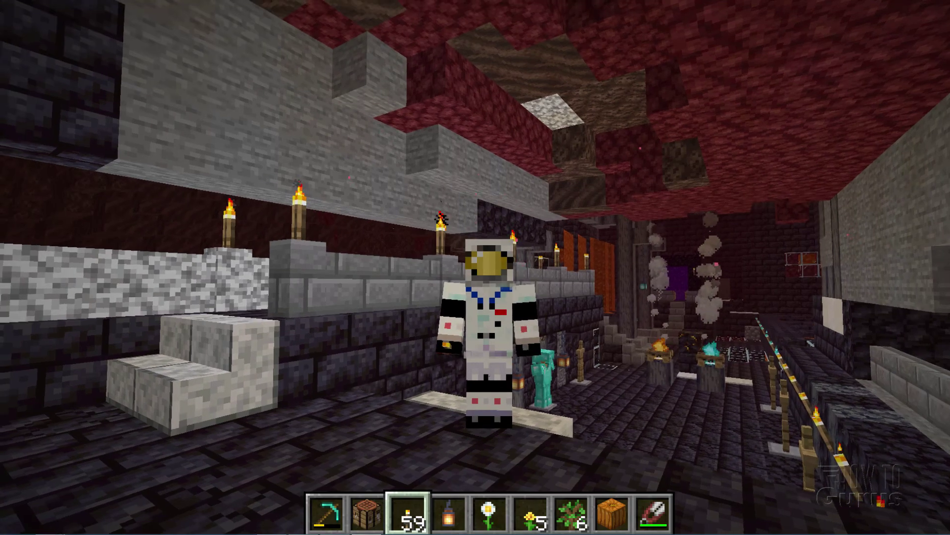